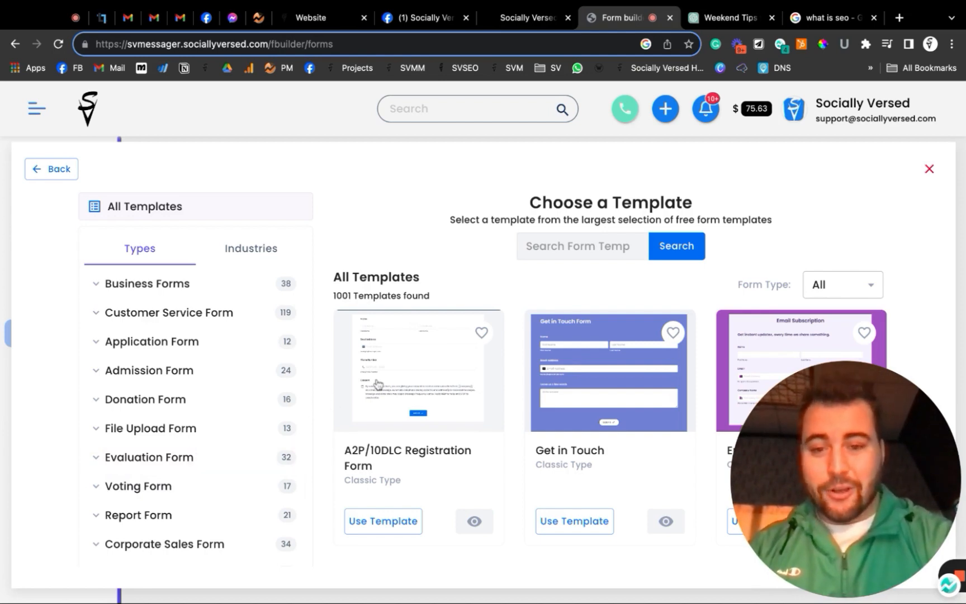
- Browse the form template library, expanding the Admission Form and Business Forms categories to examine their template types
{"action": "scroll", "coordinate": [378, 384], "scroll_direction": "down", "scroll_amount": 2}
{"action": "left_click", "coordinate": [129, 372]}
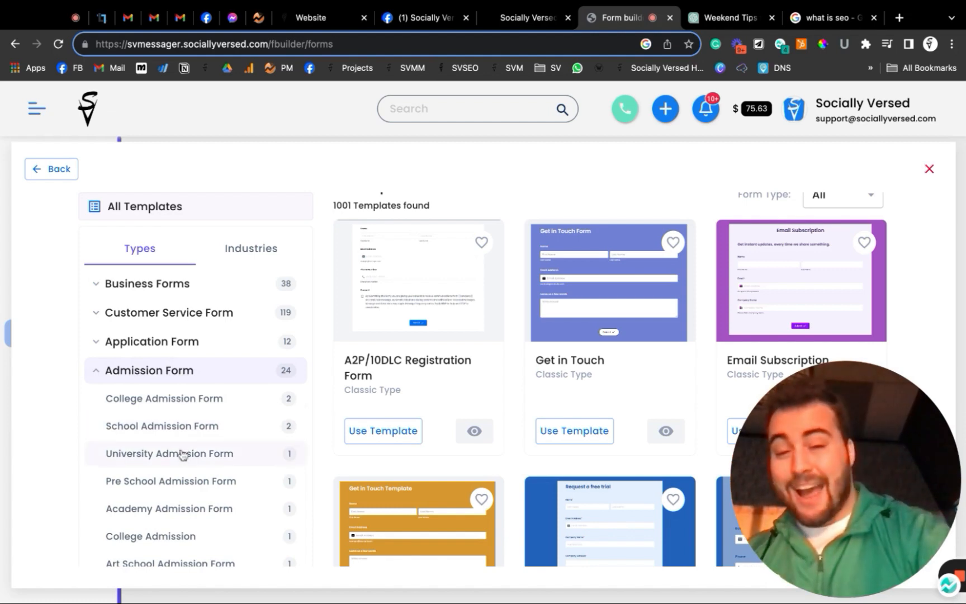
{"action": "scroll", "coordinate": [190, 513], "scroll_direction": "down", "scroll_amount": 3}
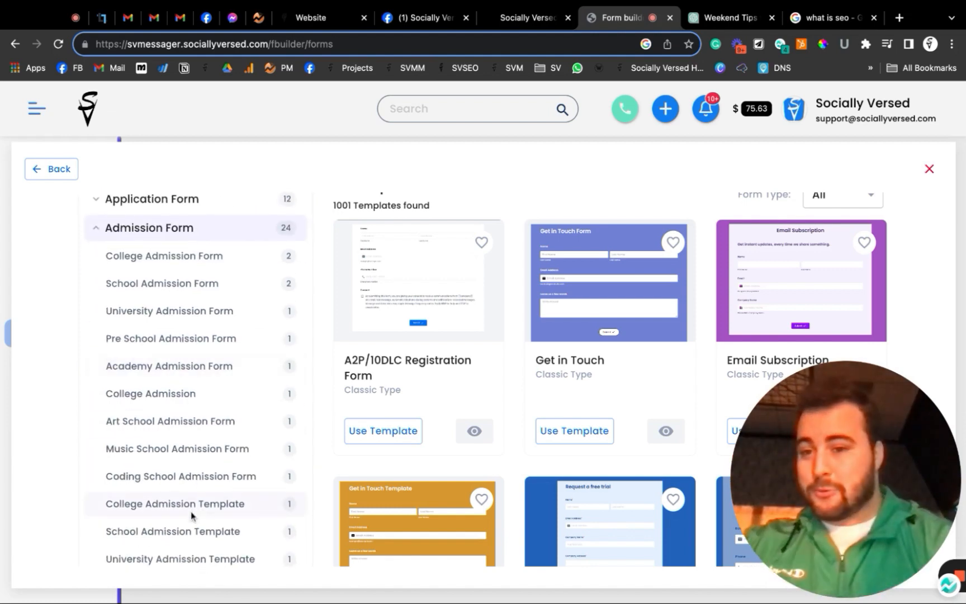
{"action": "scroll", "coordinate": [191, 515], "scroll_direction": "down", "scroll_amount": 4}
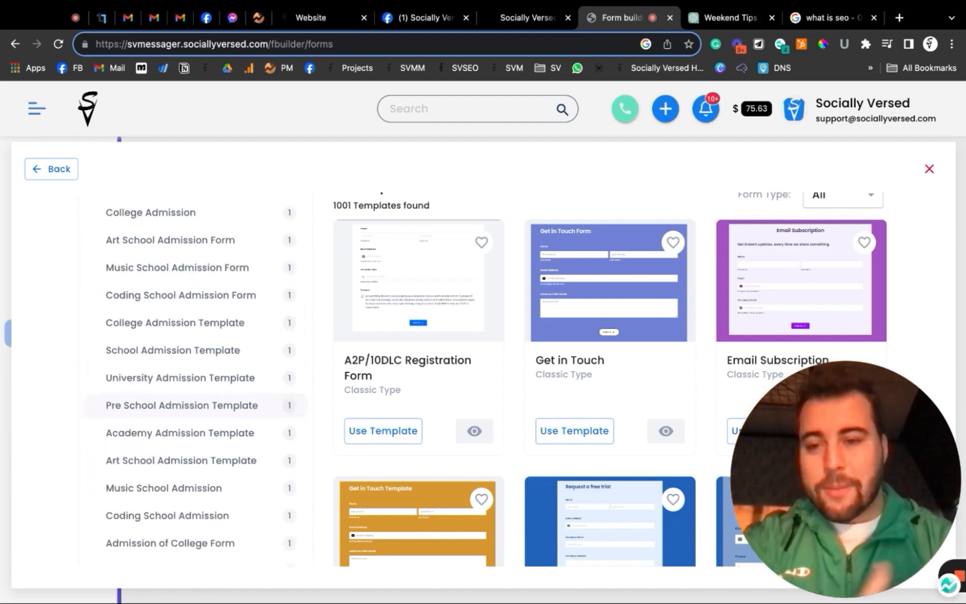
{"action": "scroll", "coordinate": [188, 495], "scroll_direction": "down", "scroll_amount": 2}
{"action": "scroll", "coordinate": [189, 491], "scroll_direction": "down", "scroll_amount": 2}
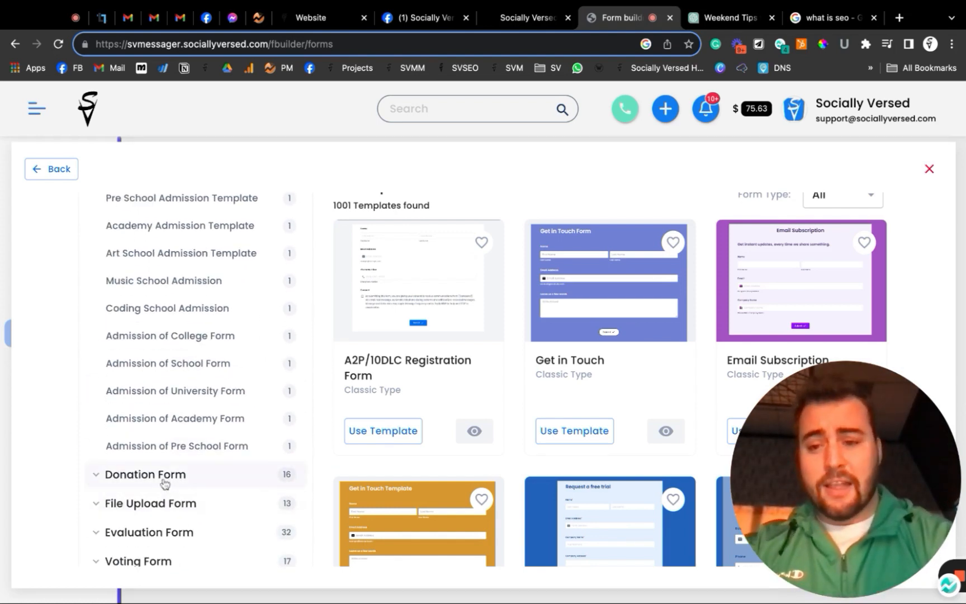
{"action": "scroll", "coordinate": [177, 496], "scroll_direction": "up", "scroll_amount": 8}
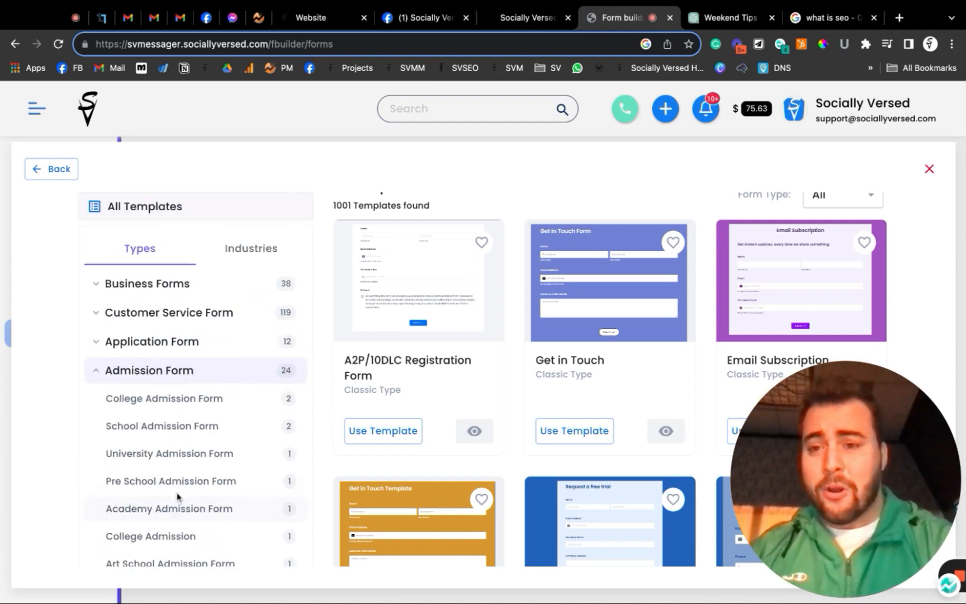
{"action": "left_click", "coordinate": [155, 284]}
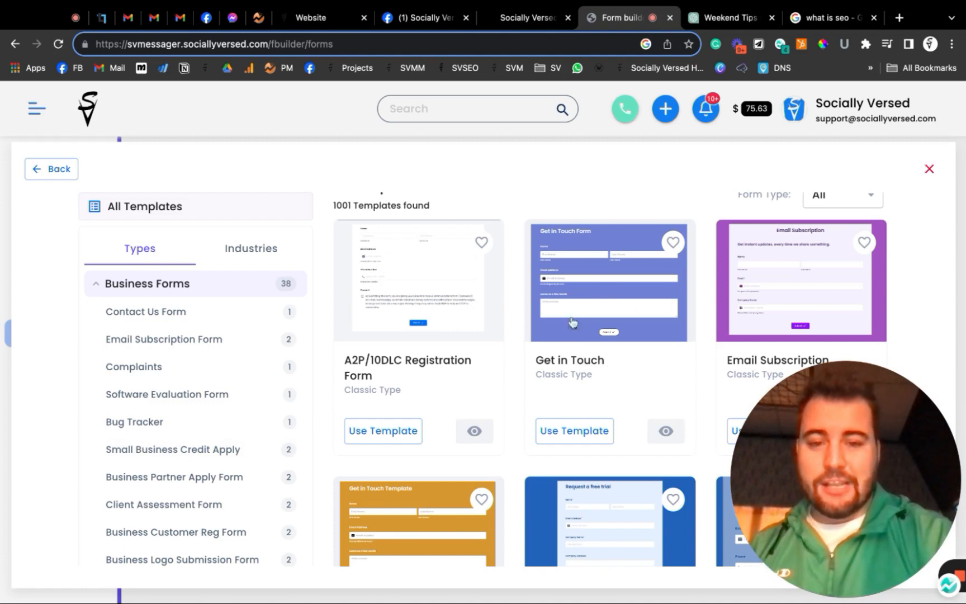
- Create a form from the Get in Touch template and apply the blue color scheme to it
{"action": "left_click", "coordinate": [602, 438]}
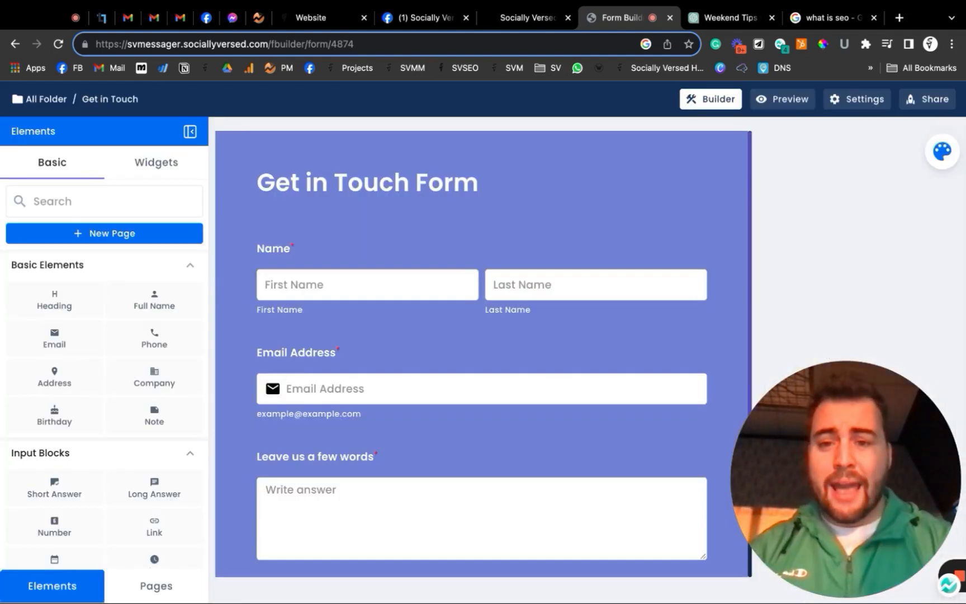
{"action": "mouse_move", "coordinate": [506, 159]}
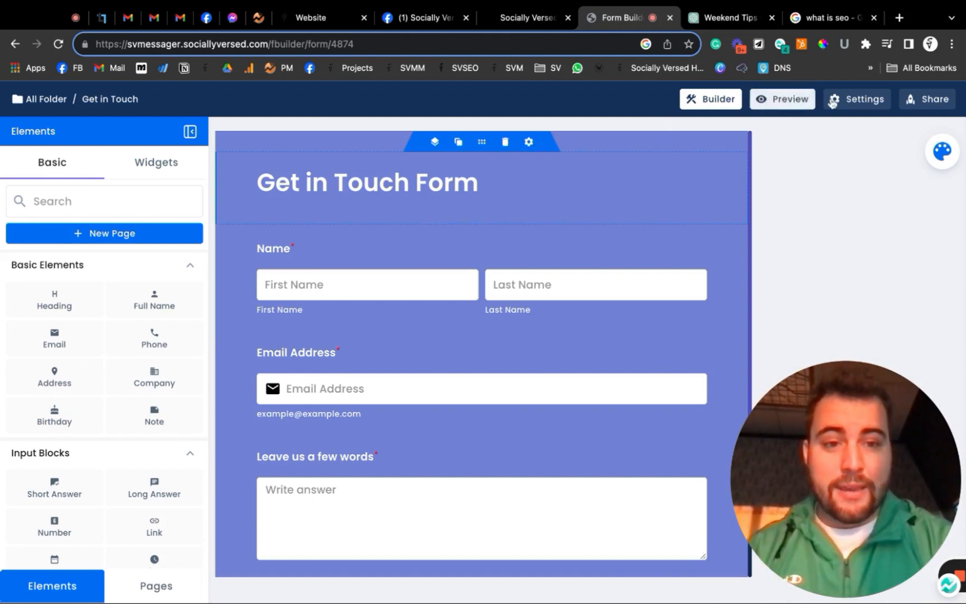
{"action": "left_click", "coordinate": [944, 147]}
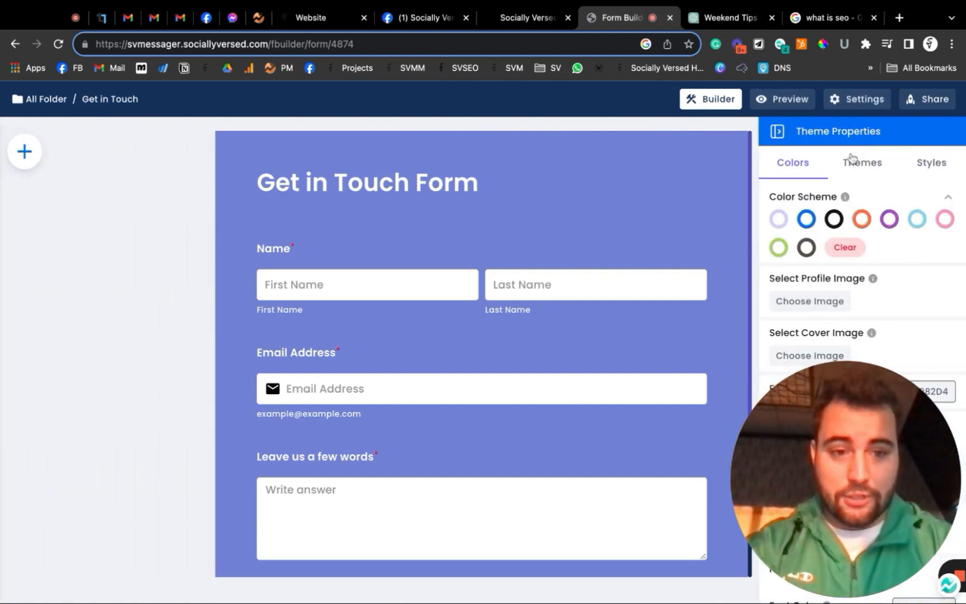
{"action": "left_click", "coordinate": [834, 219]}
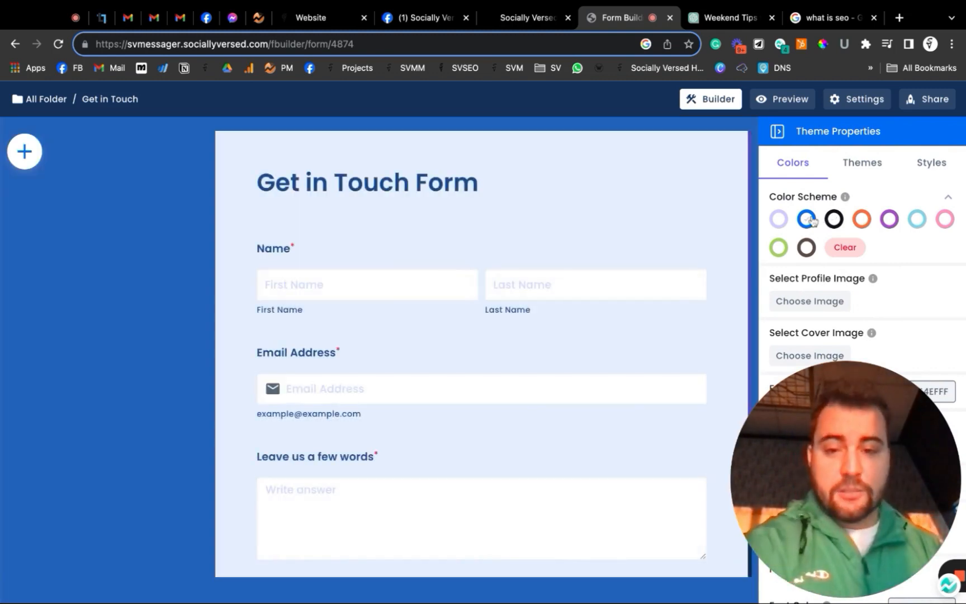
- Set the Get in Touch Form heading's size to Small and center its alignment, and check its heading image options
{"action": "left_click", "coordinate": [266, 212]}
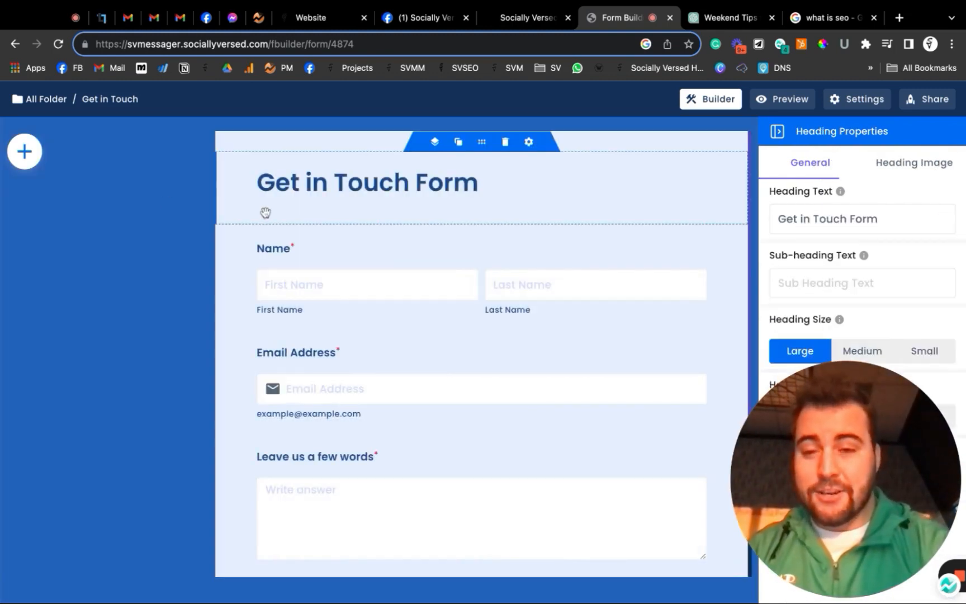
{"action": "left_click", "coordinate": [528, 141]}
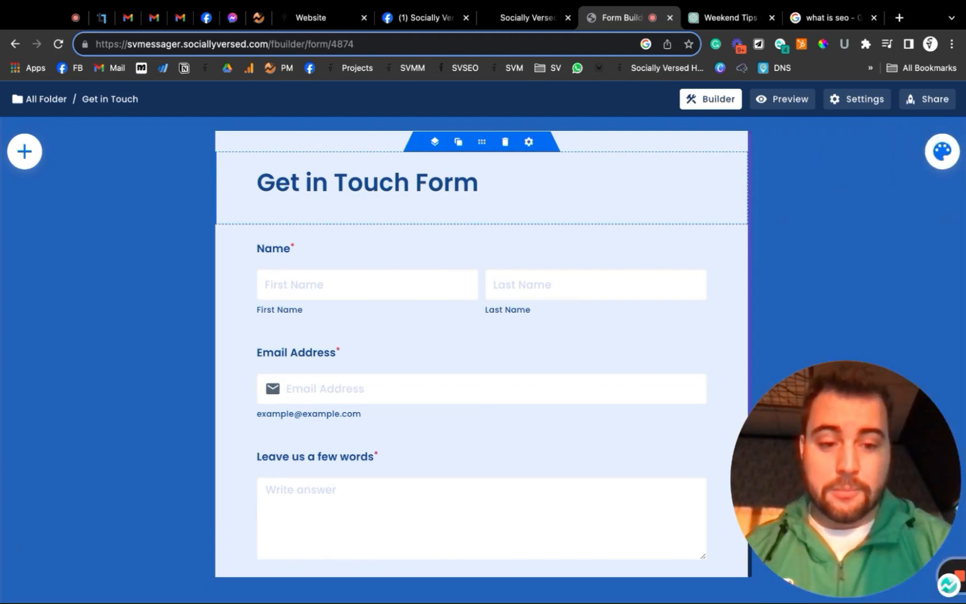
{"action": "left_click", "coordinate": [529, 142]}
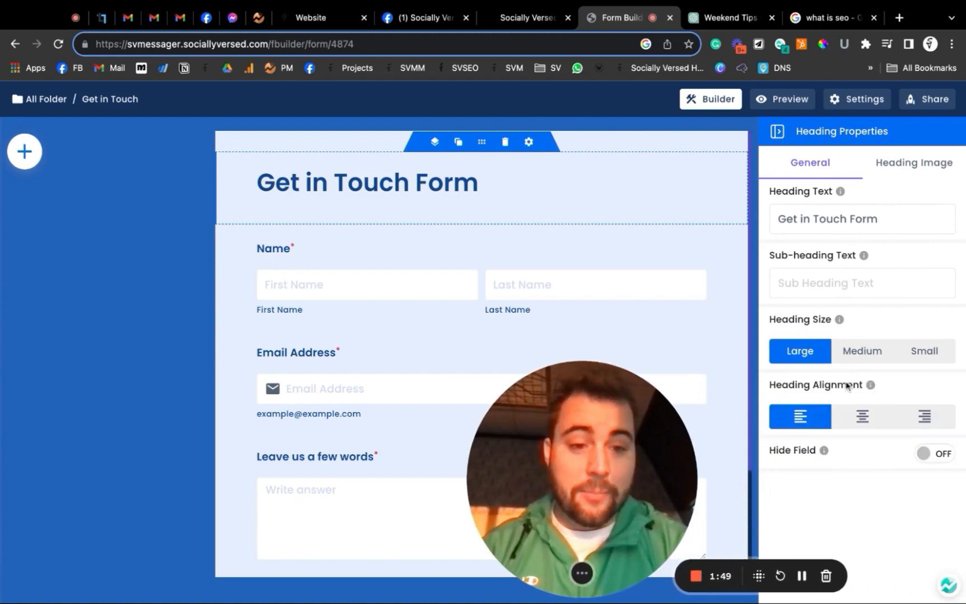
{"action": "left_click", "coordinate": [860, 352]}
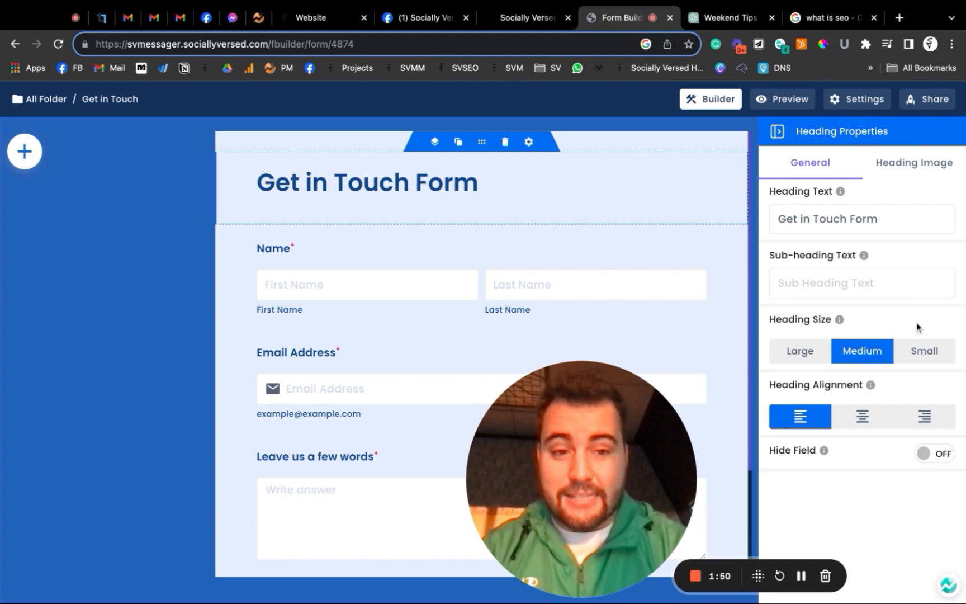
{"action": "left_click", "coordinate": [924, 351]}
{"action": "left_click", "coordinate": [864, 419]}
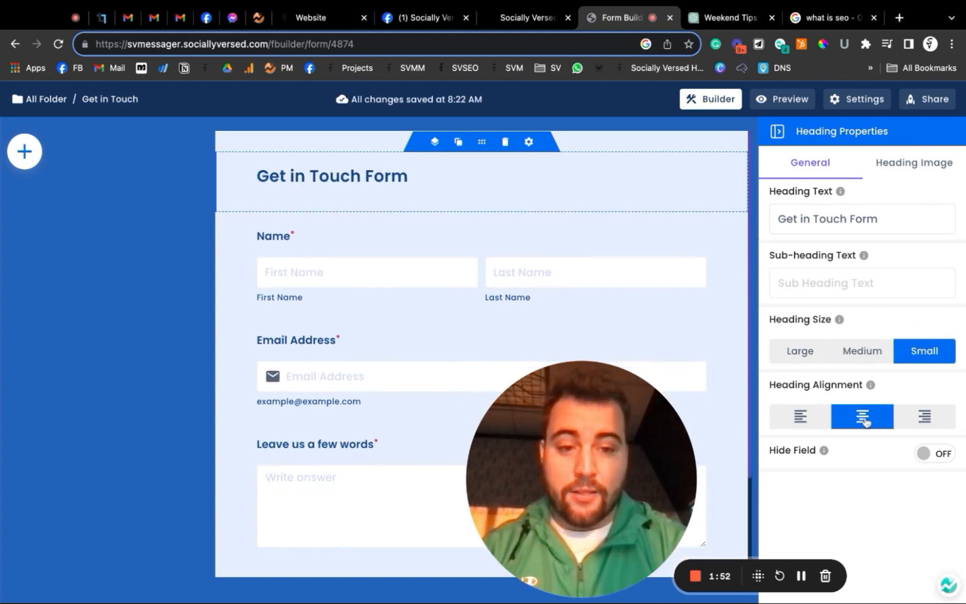
{"action": "left_click", "coordinate": [891, 168]}
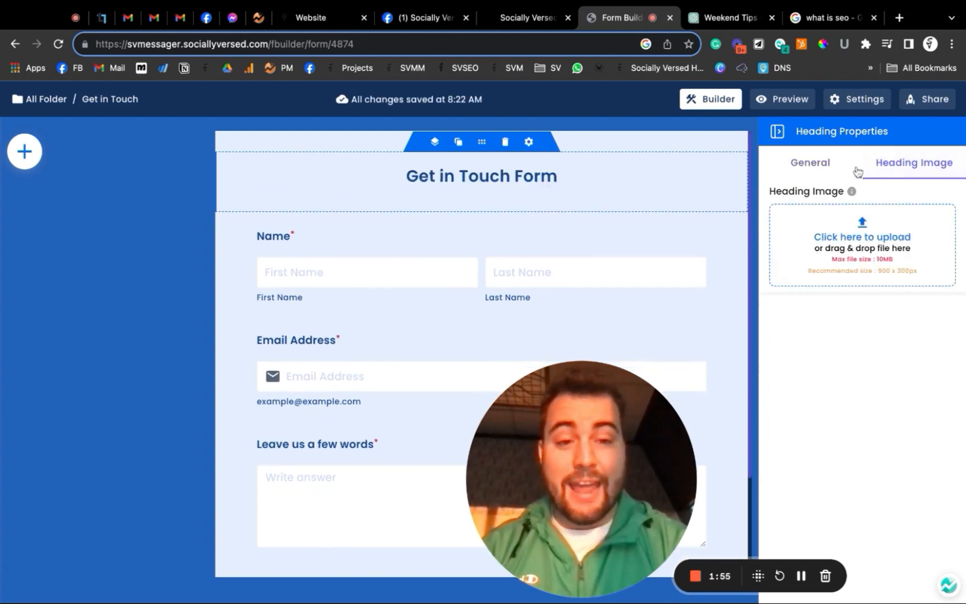
{"action": "left_click", "coordinate": [804, 166]}
- Move the Name field above the form heading, and return the heading to the top of the form
{"action": "left_click", "coordinate": [391, 238]}
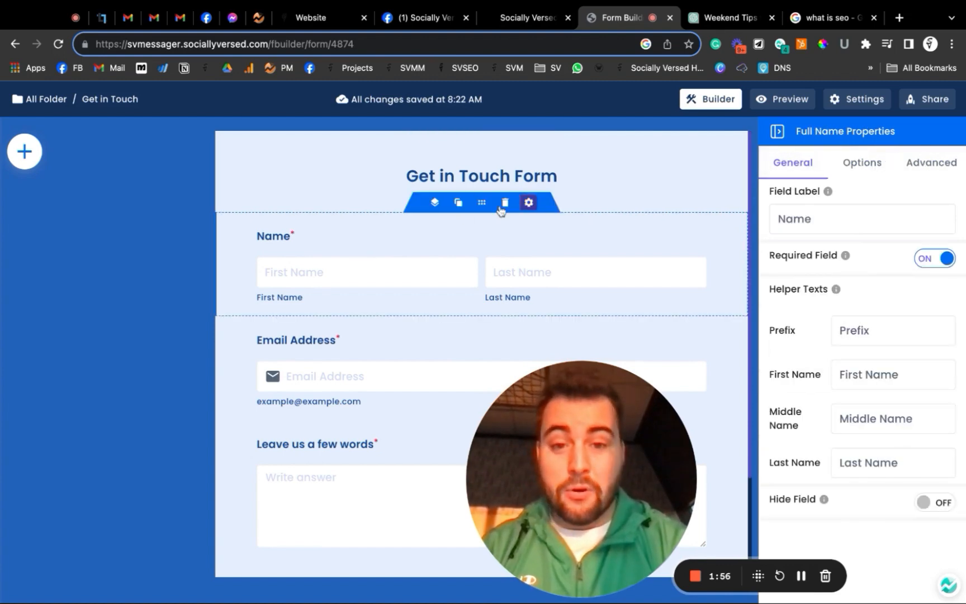
{"action": "mouse_move", "coordinate": [481, 203]}
{"action": "left_mouse_down"}
{"action": "mouse_move", "coordinate": [477, 241]}
{"action": "mouse_move", "coordinate": [476, 206]}
{"action": "left_mouse_up"}
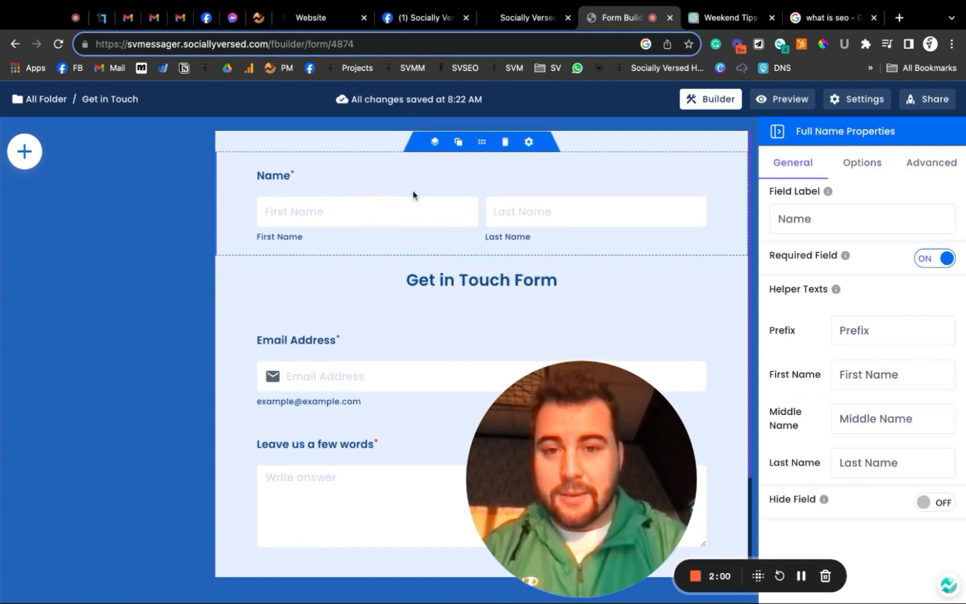
{"action": "left_click", "coordinate": [420, 289]}
{"action": "left_click_drag", "start_coordinate": [480, 245], "coordinate": [482, 249]}
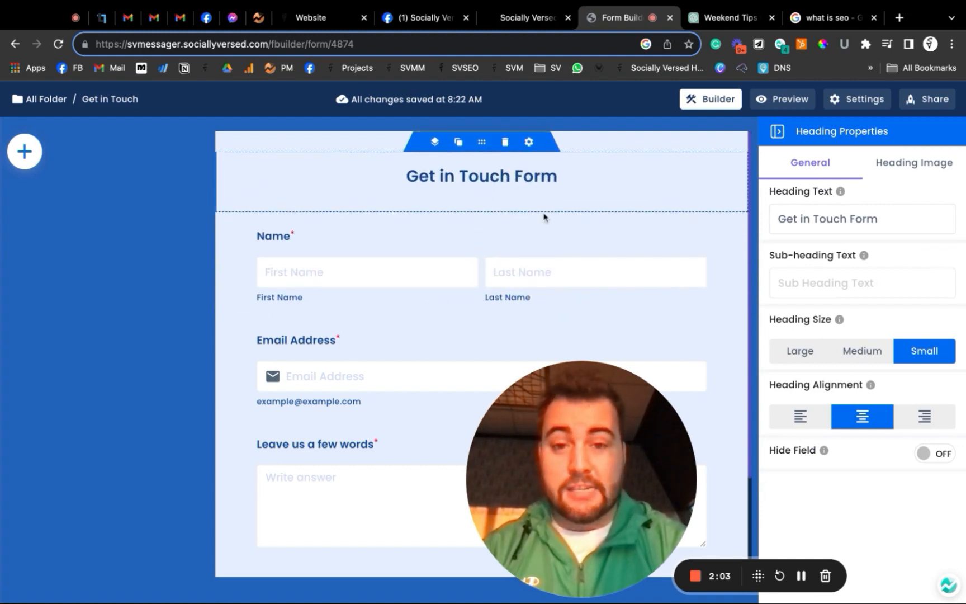
- Add a Full Name field and a Note field directly below the form heading, and look through the remaining elements
{"action": "left_click_drag", "start_coordinate": [556, 443], "coordinate": [768, 437]}
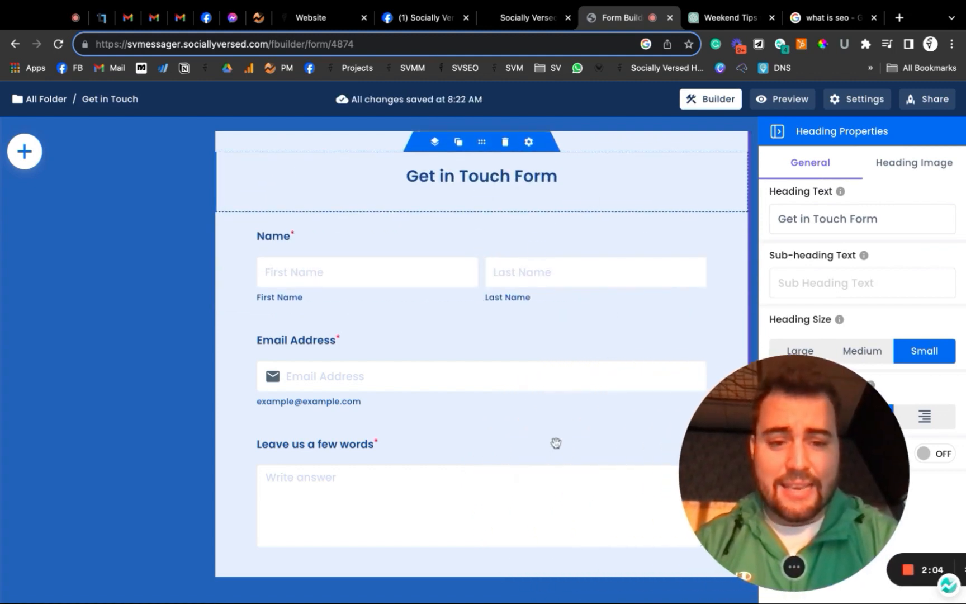
{"action": "left_click", "coordinate": [392, 396]}
{"action": "left_click", "coordinate": [24, 151]}
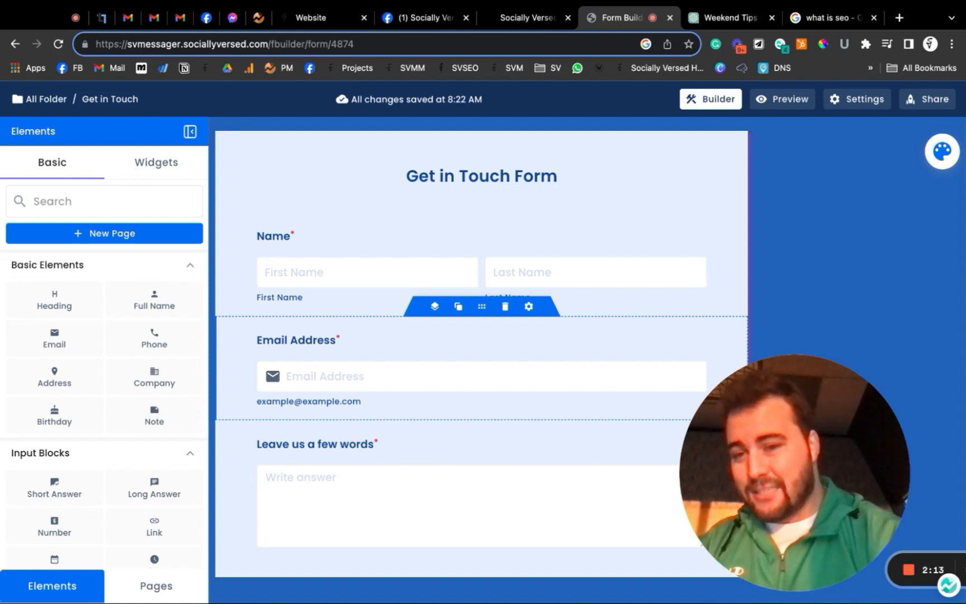
{"action": "left_click_drag", "start_coordinate": [146, 309], "coordinate": [334, 230]}
{"action": "left_click_drag", "start_coordinate": [175, 409], "coordinate": [336, 302]}
{"action": "scroll", "coordinate": [134, 447], "scroll_direction": "down", "scroll_amount": 5}
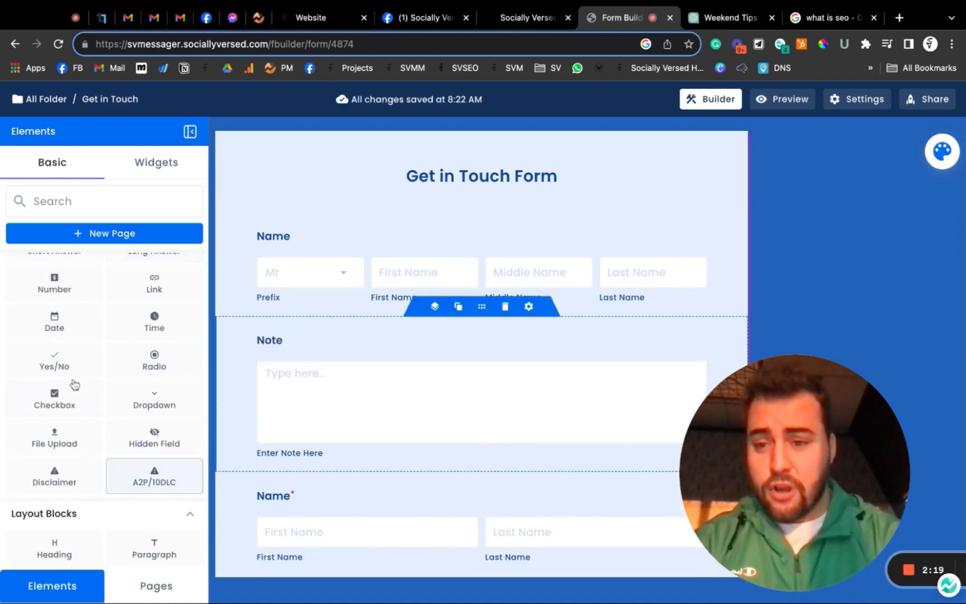
{"action": "scroll", "coordinate": [172, 443], "scroll_direction": "down", "scroll_amount": 3}
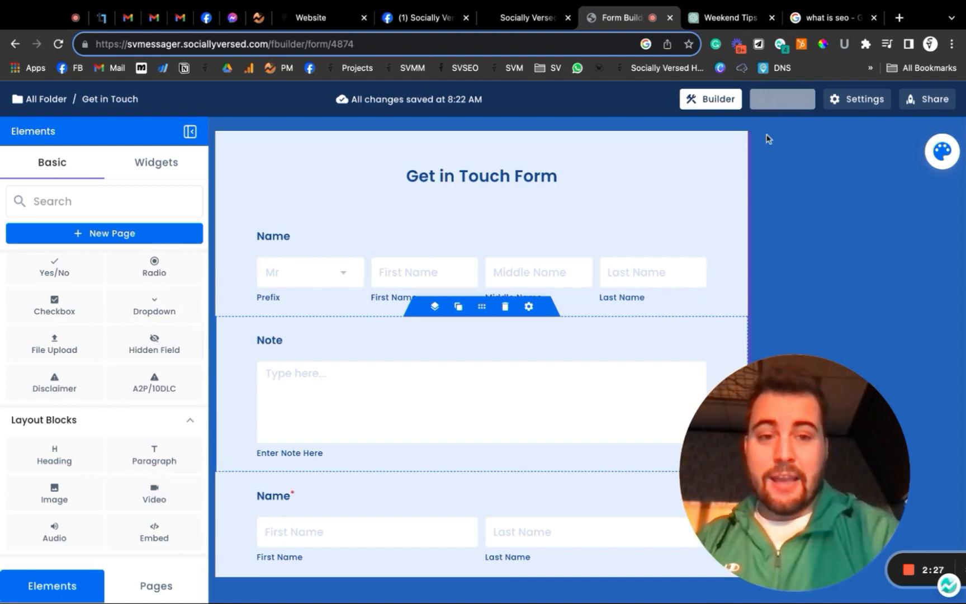
- Preview the form in mobile and desktop views, and return to the editor
{"action": "left_click", "coordinate": [805, 105]}
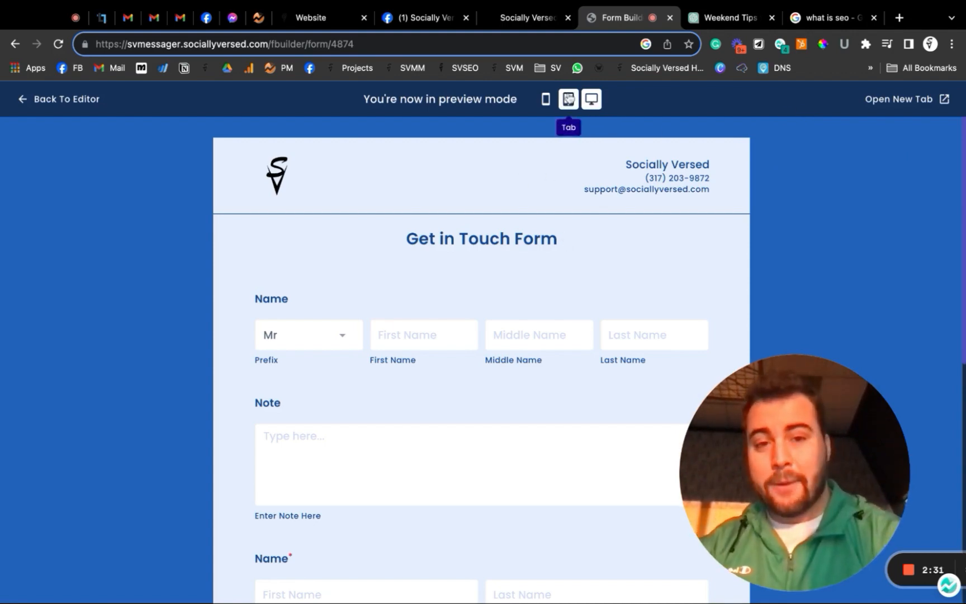
{"action": "left_click", "coordinate": [546, 101]}
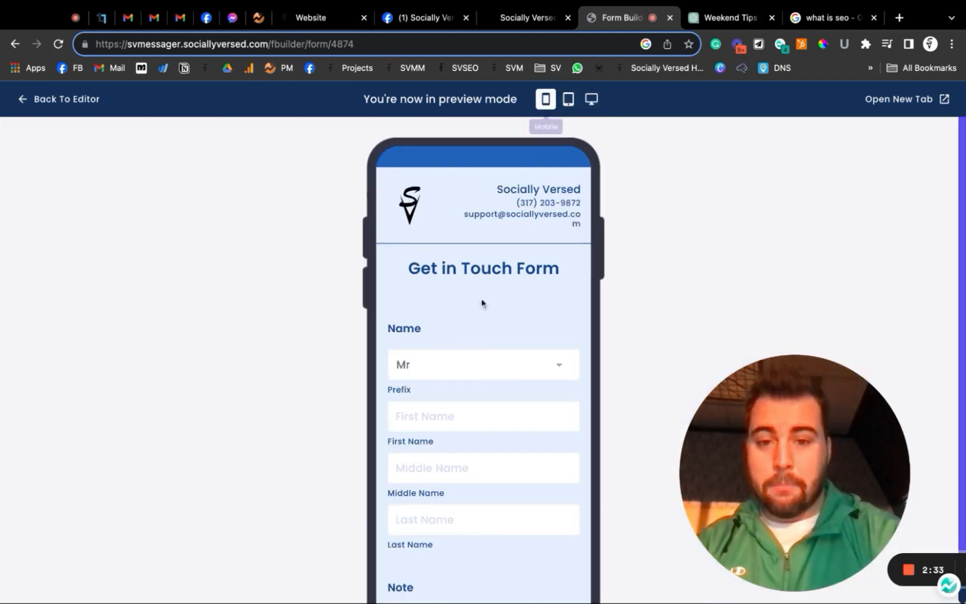
{"action": "left_click", "coordinate": [591, 101]}
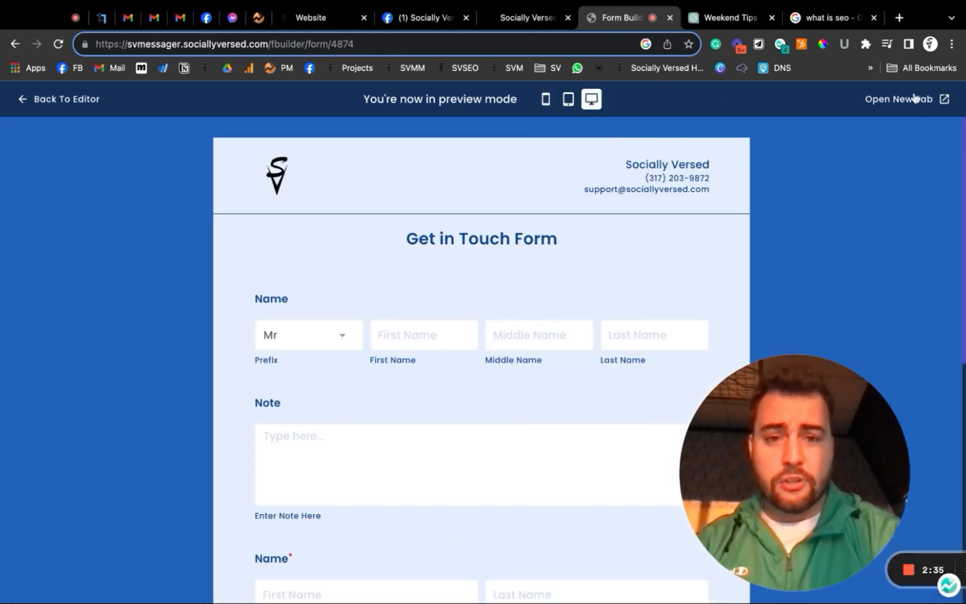
{"action": "left_click", "coordinate": [66, 99]}
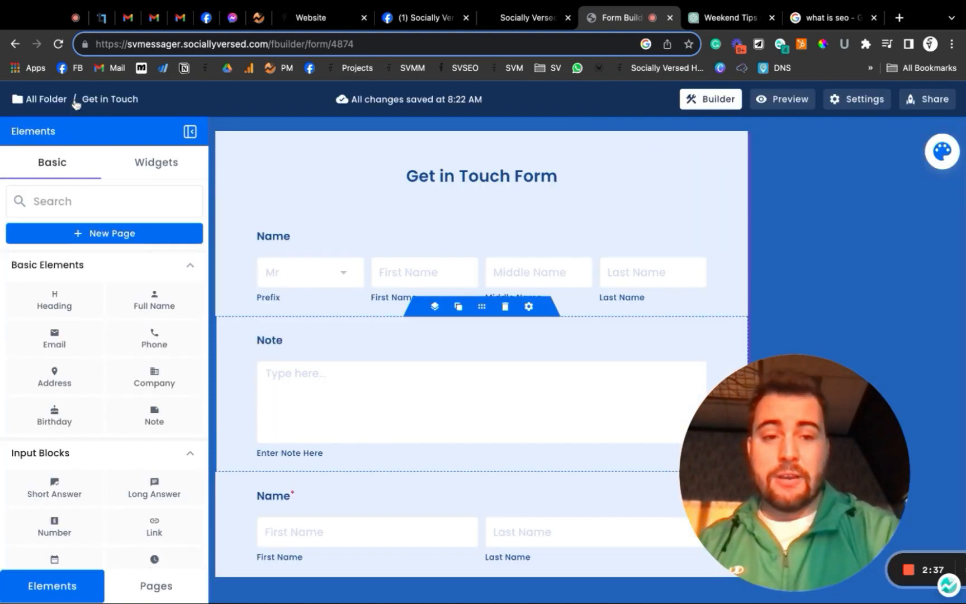
- Open the form's settings and examine its title and the available Form Status options
{"action": "left_click", "coordinate": [851, 97]}
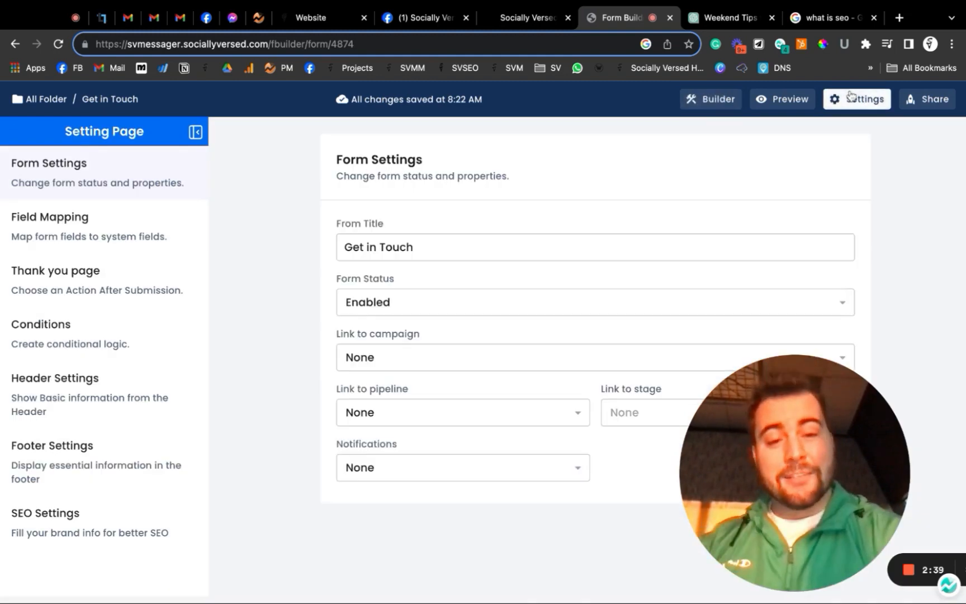
{"action": "left_click", "coordinate": [450, 248]}
{"action": "triple_click", "coordinate": [452, 252]}
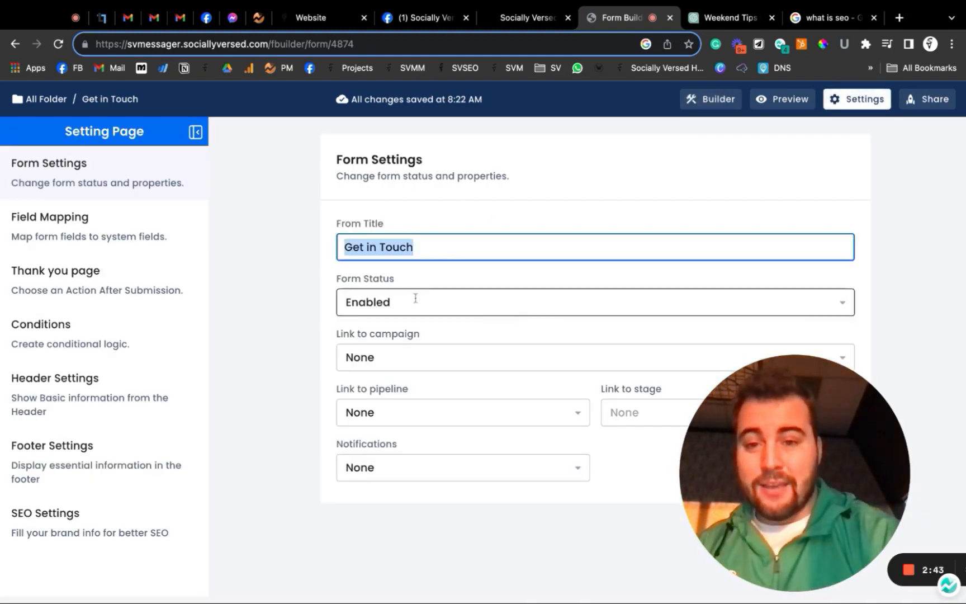
{"action": "left_click", "coordinate": [390, 307]}
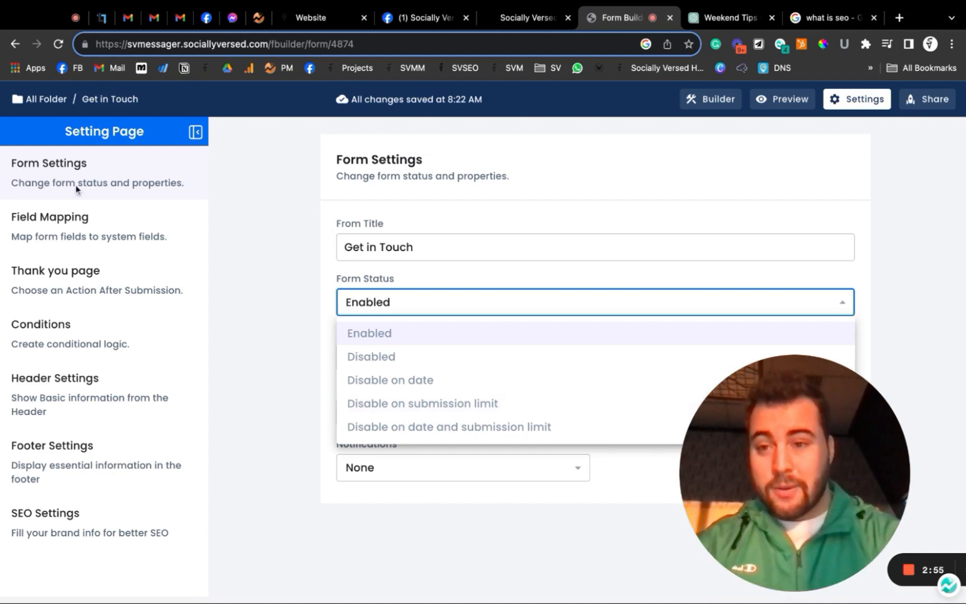
- Review the form's Field Mapping, Thank you page, Conditions, Header Settings and SEO Settings
{"action": "left_click", "coordinate": [77, 222]}
{"action": "left_click", "coordinate": [75, 224]}
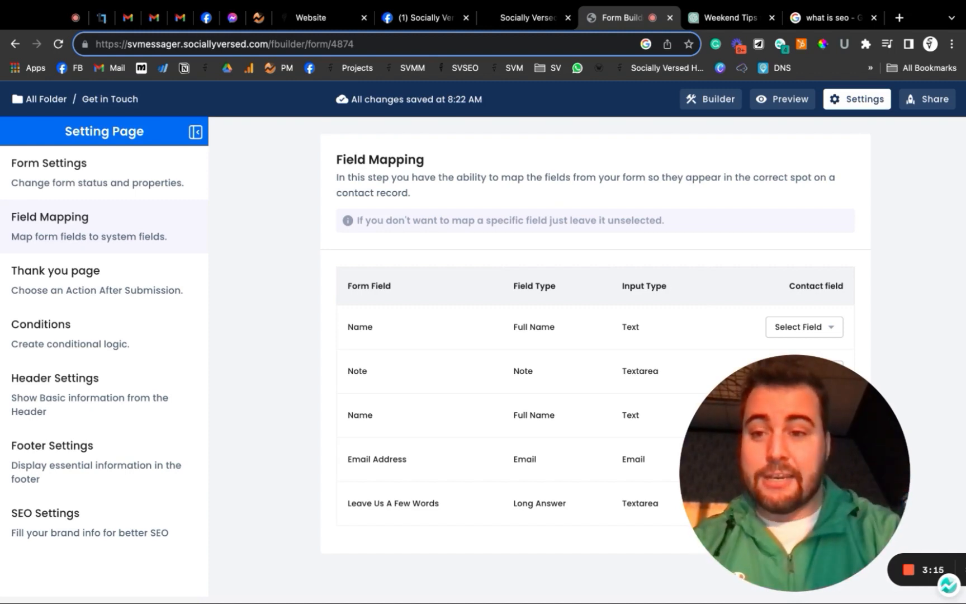
{"action": "left_click", "coordinate": [42, 288]}
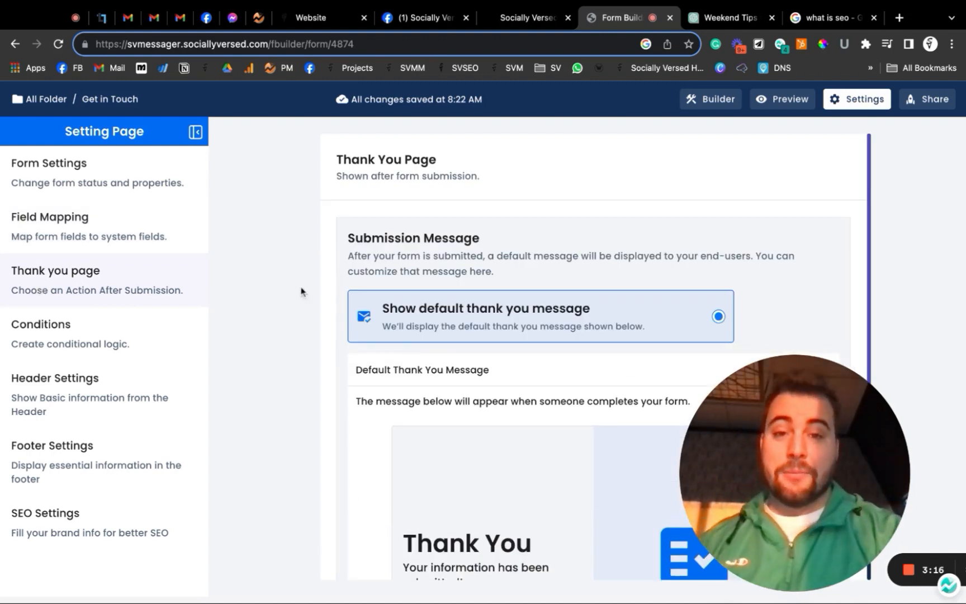
{"action": "scroll", "coordinate": [485, 383], "scroll_direction": "down", "scroll_amount": 3}
{"action": "left_click", "coordinate": [48, 337]}
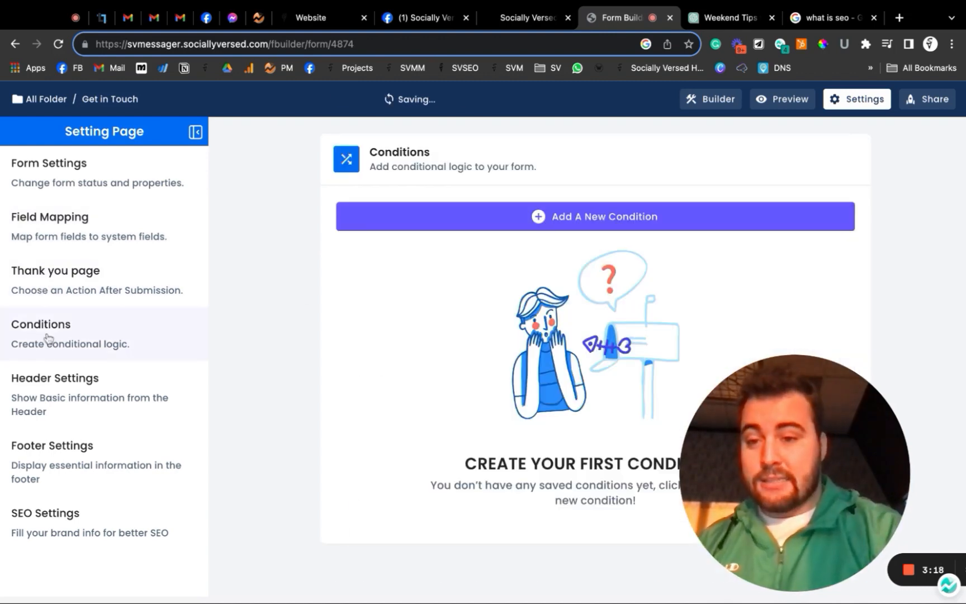
{"action": "left_click", "coordinate": [63, 395]}
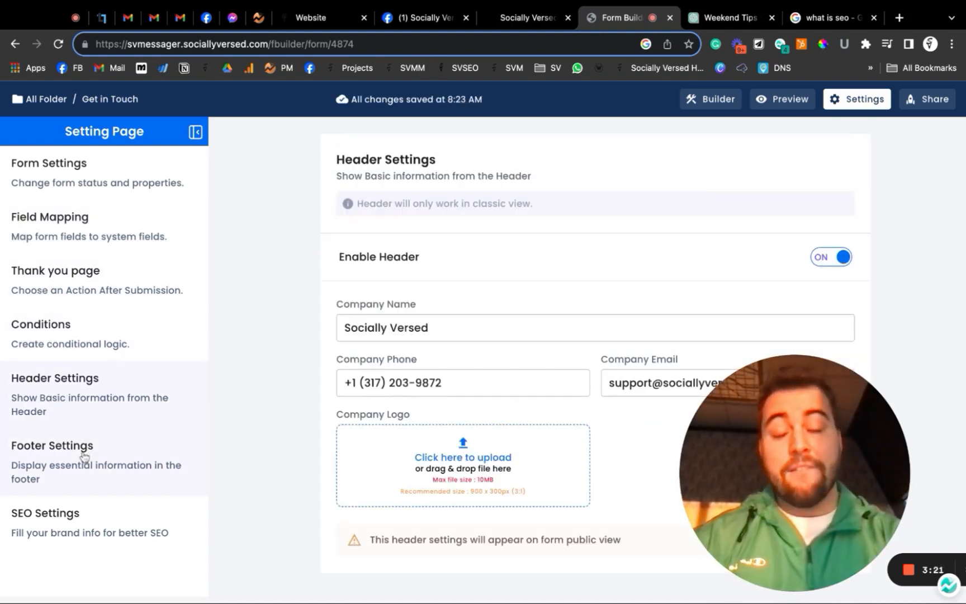
{"action": "left_click", "coordinate": [83, 521]}
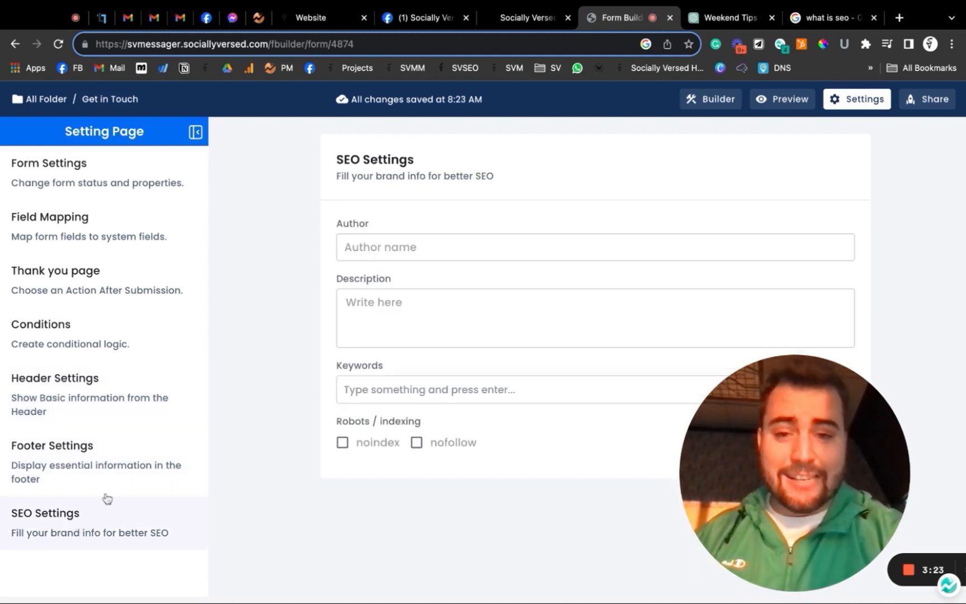
- Open the form's sharing options and copy its public link
{"action": "left_click", "coordinate": [922, 106]}
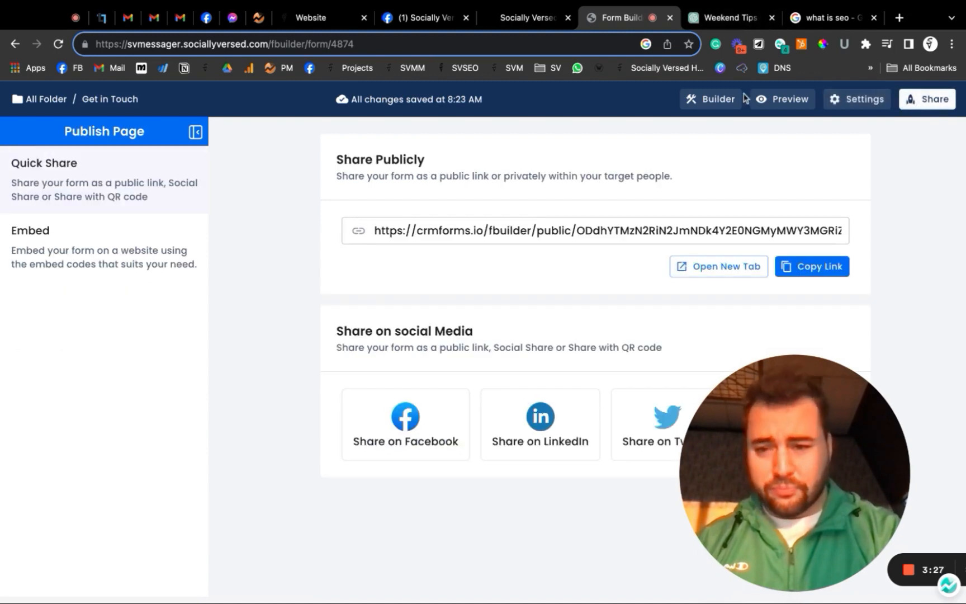
{"action": "left_click", "coordinate": [805, 267]}
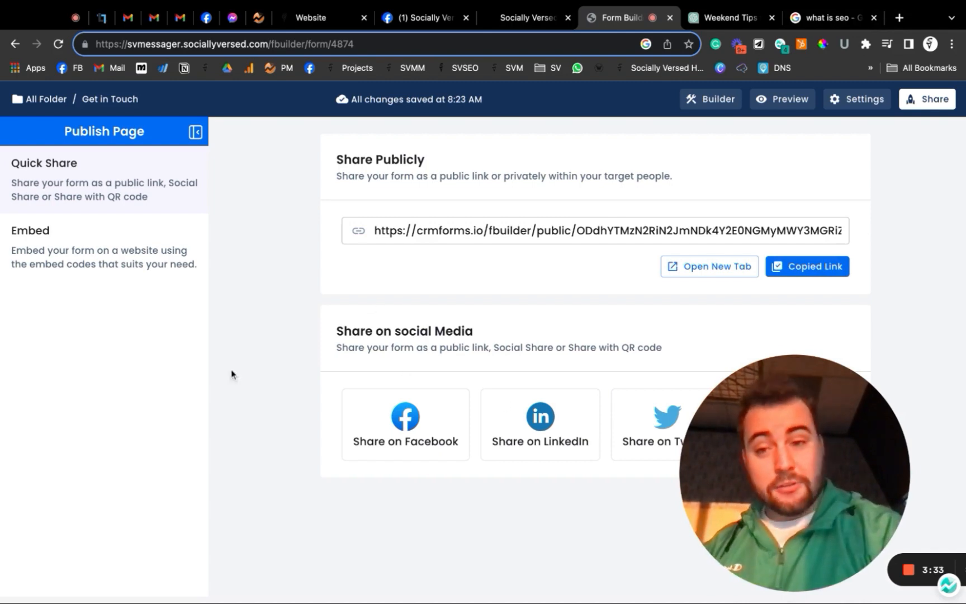
- Review the form's Embed options and preview the Full Page embed style
{"action": "left_click", "coordinate": [112, 254]}
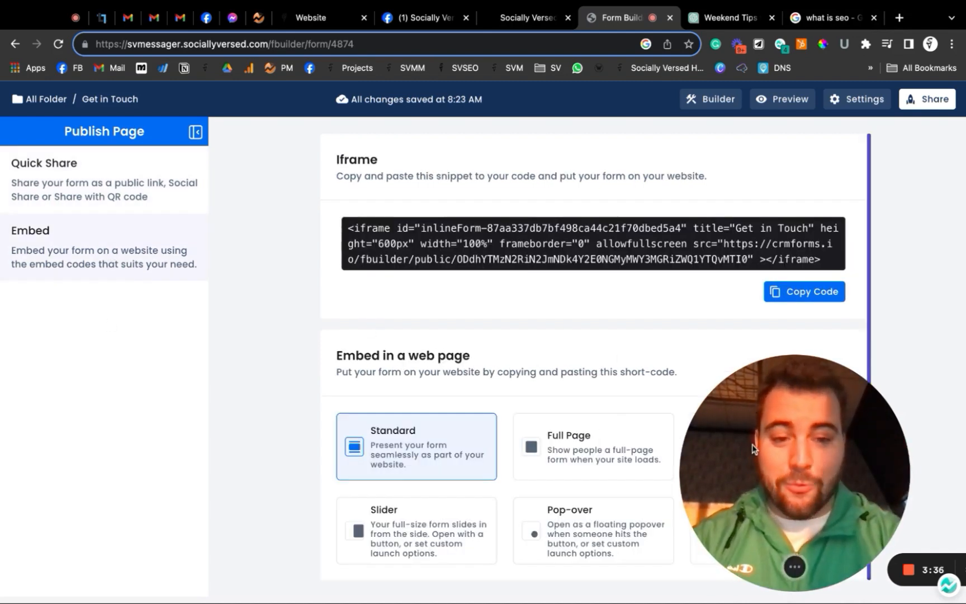
{"action": "left_click_drag", "start_coordinate": [753, 447], "coordinate": [79, 431]}
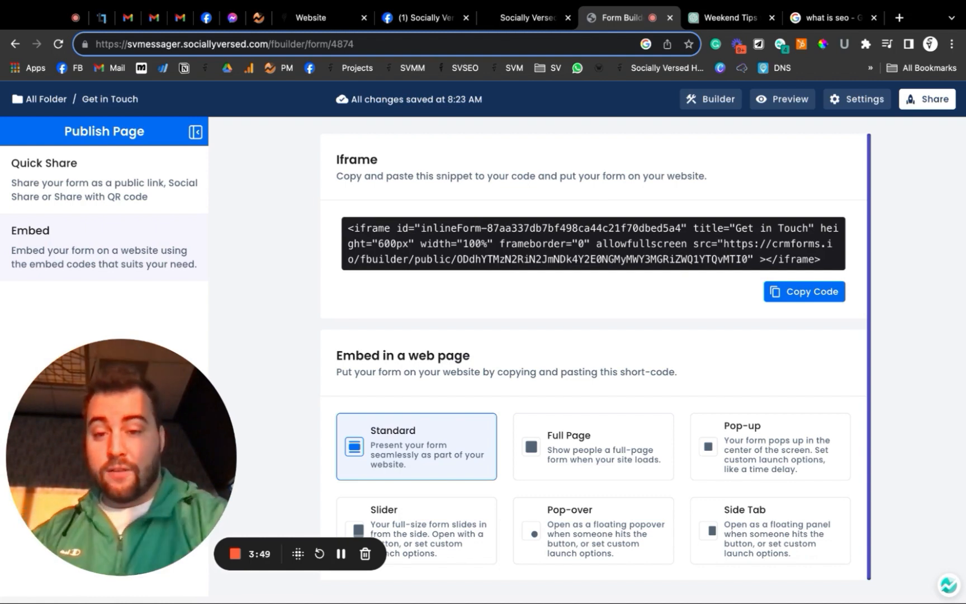
{"action": "left_click", "coordinate": [598, 464]}
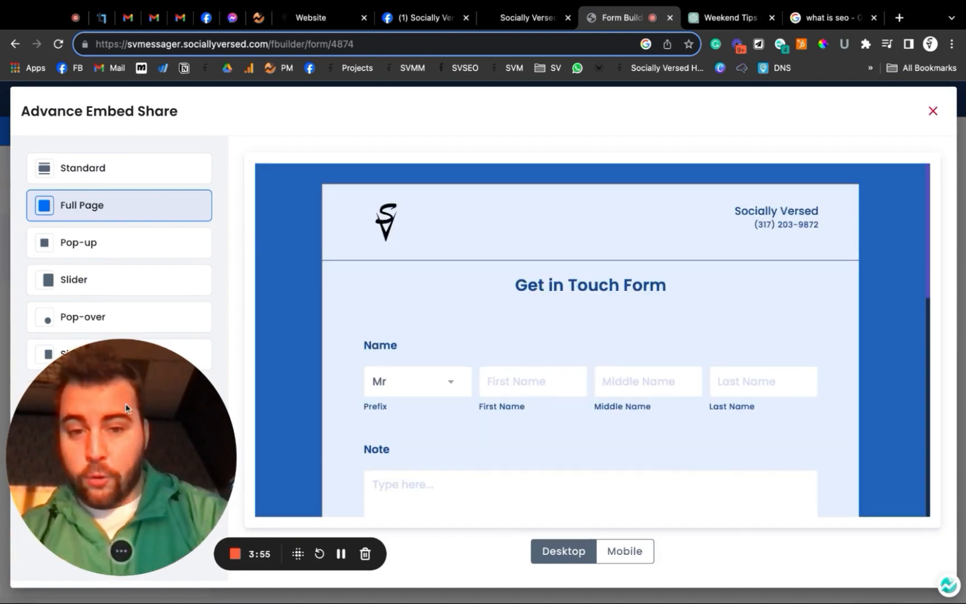
{"action": "left_click_drag", "start_coordinate": [125, 403], "coordinate": [834, 377]}
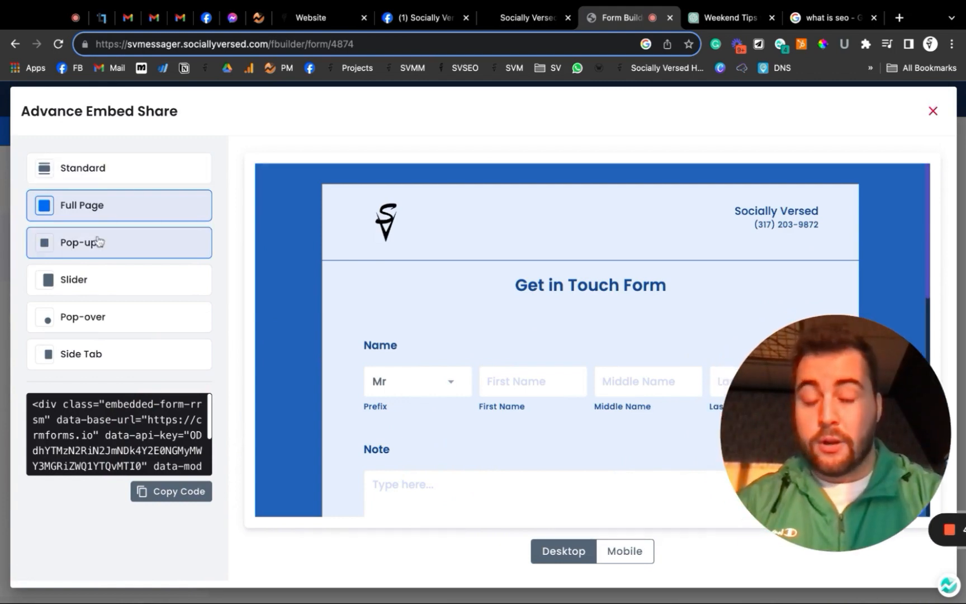
- Preview the Pop-up, Slider, Pop-over and Side Tab embed styles, and view the Side Tab's button color choices
{"action": "left_click", "coordinate": [119, 242]}
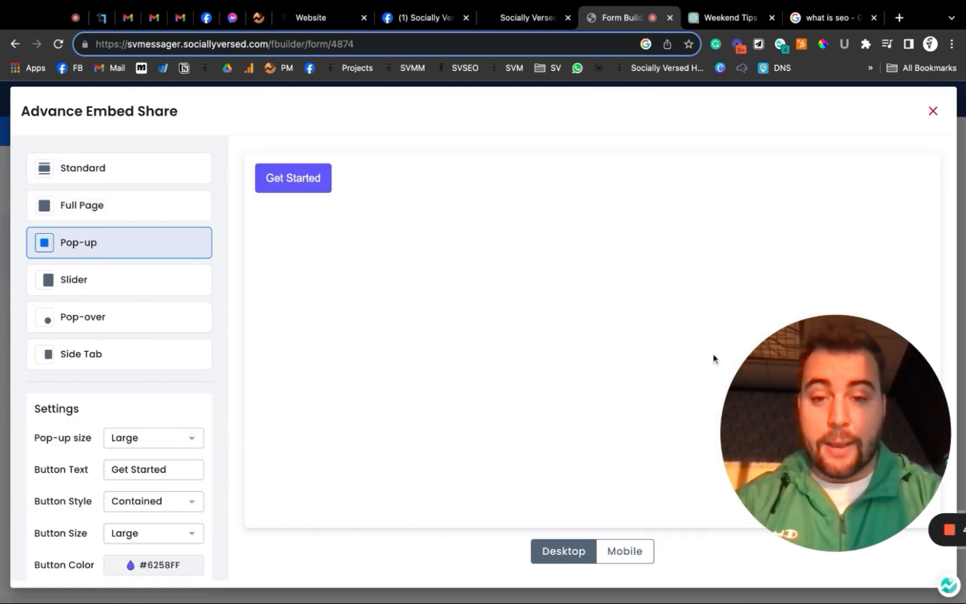
{"action": "left_click", "coordinate": [119, 279]}
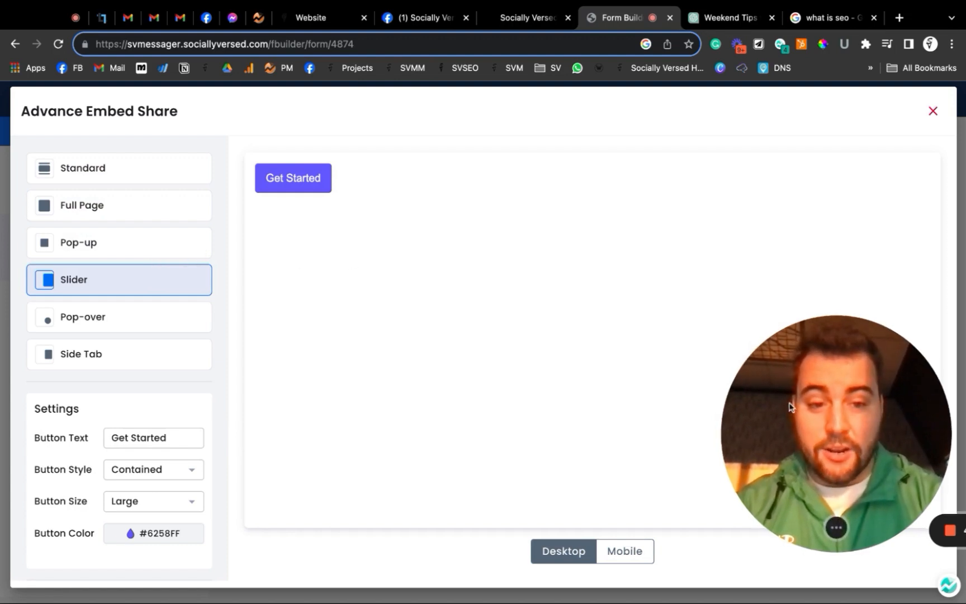
{"action": "left_click_drag", "start_coordinate": [845, 448], "coordinate": [855, 494]}
{"action": "left_click_drag", "start_coordinate": [824, 444], "coordinate": [724, 381]}
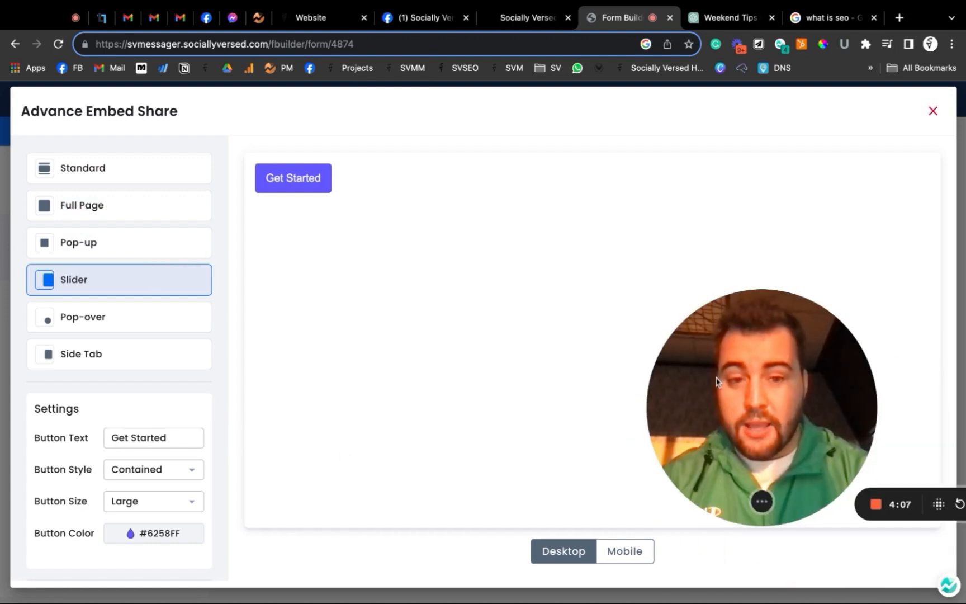
{"action": "left_click", "coordinate": [118, 323]}
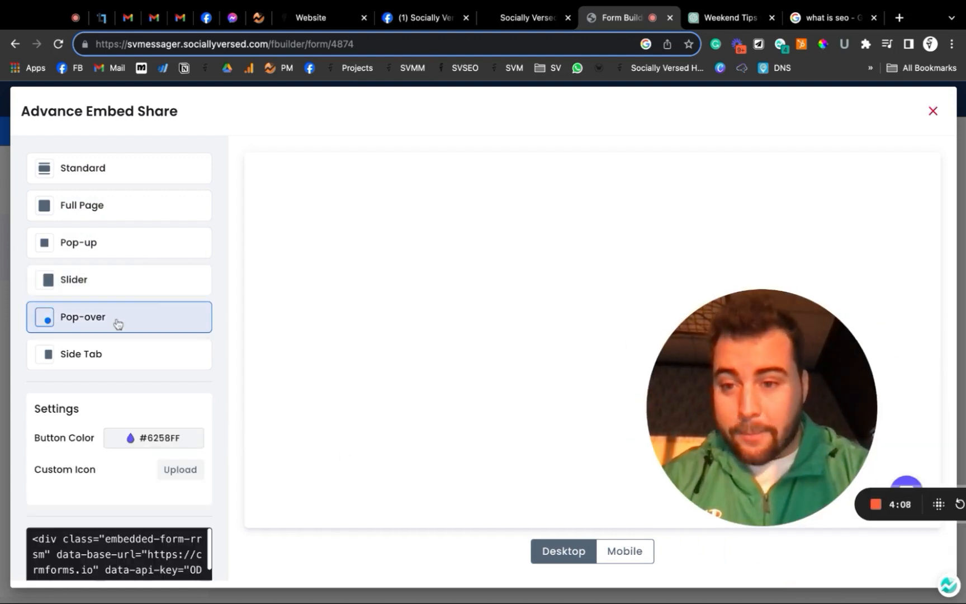
{"action": "left_click", "coordinate": [98, 360]}
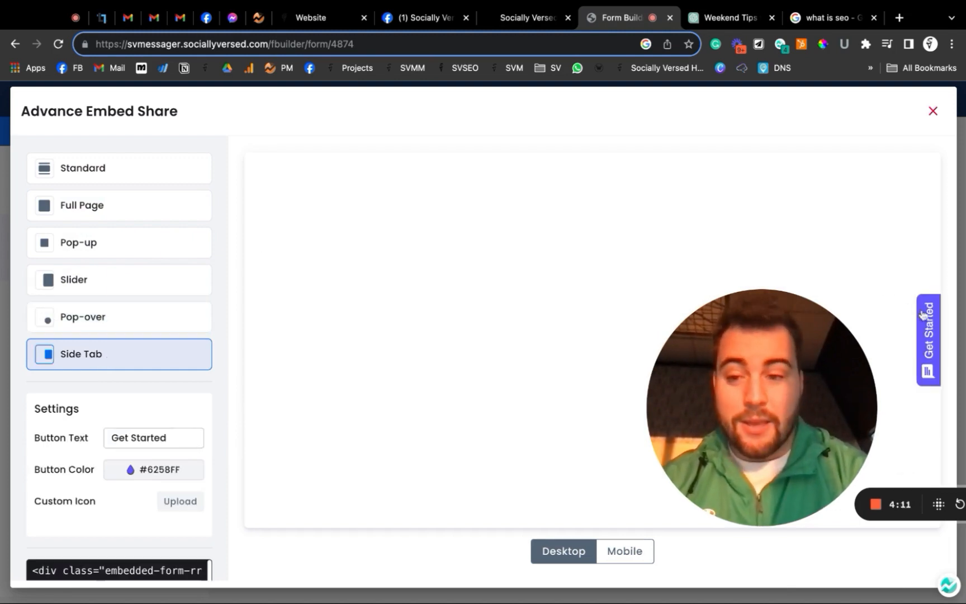
{"action": "left_click", "coordinate": [145, 470]}
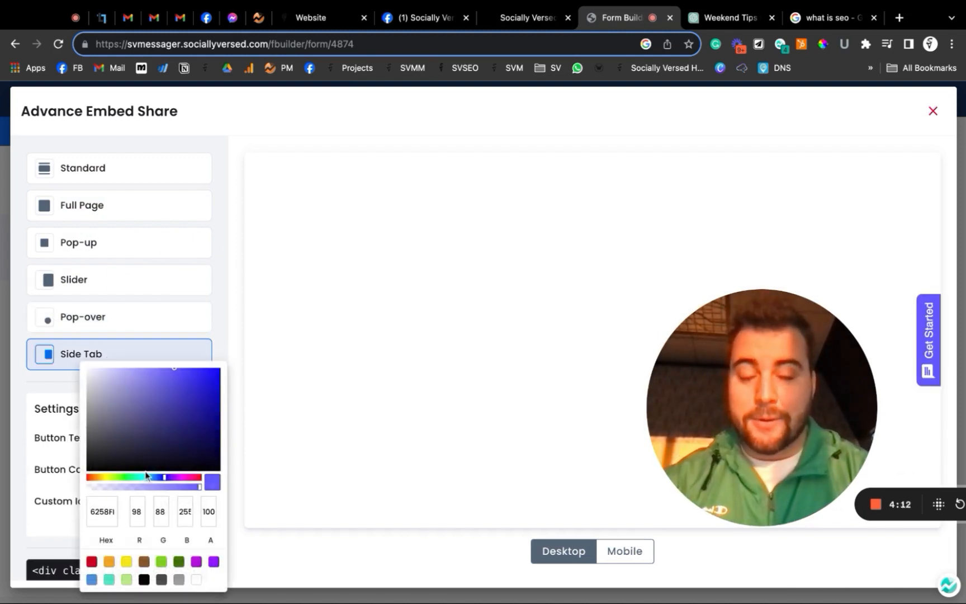
- Launch the form in the Pop-over and Slider embed previews and examine how it displays in each
{"action": "left_click", "coordinate": [101, 326]}
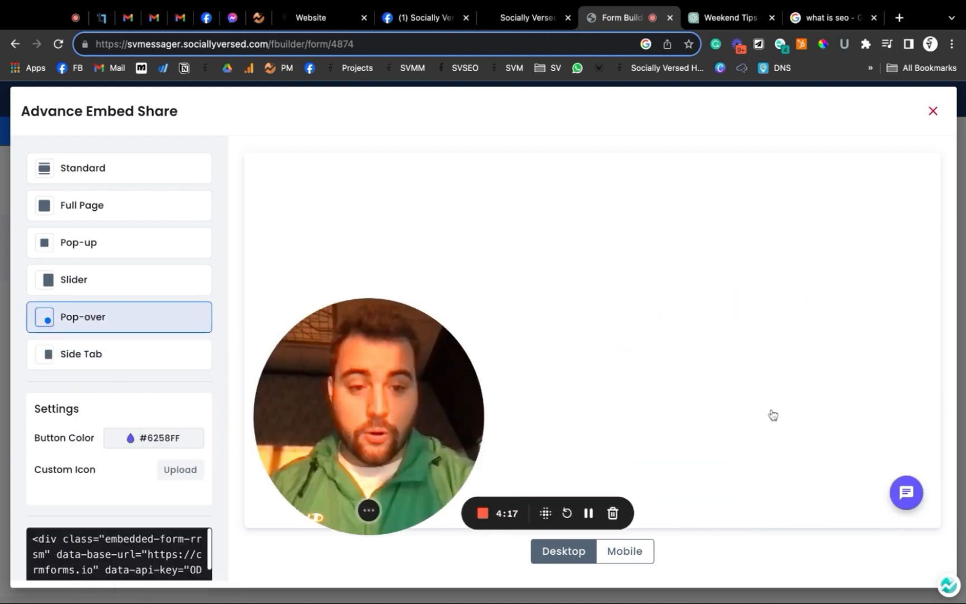
{"action": "left_click", "coordinate": [905, 493]}
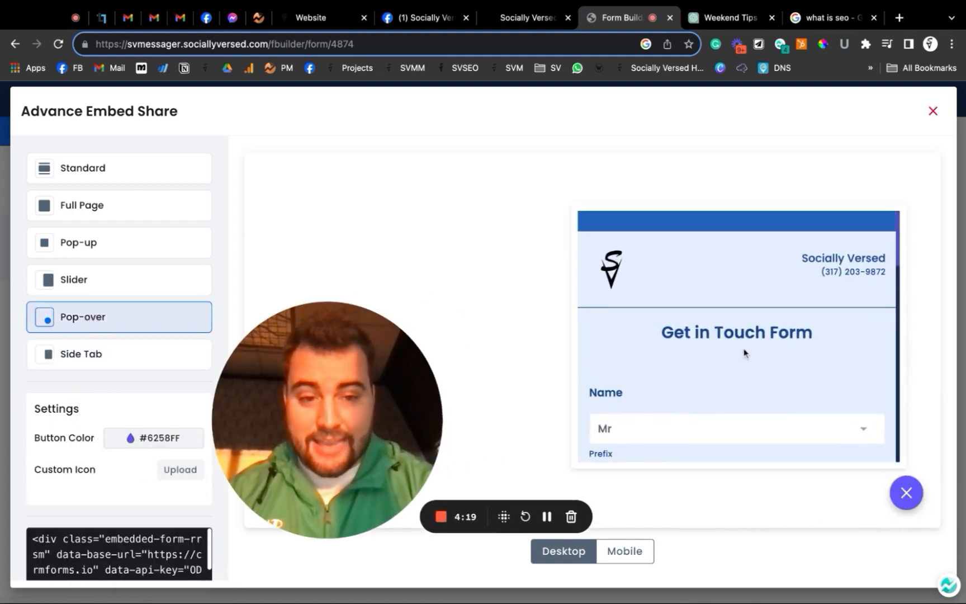
{"action": "scroll", "coordinate": [745, 352], "scroll_direction": "down", "scroll_amount": 15}
{"action": "scroll", "coordinate": [745, 353], "scroll_direction": "up", "scroll_amount": 15}
{"action": "left_click", "coordinate": [110, 278]}
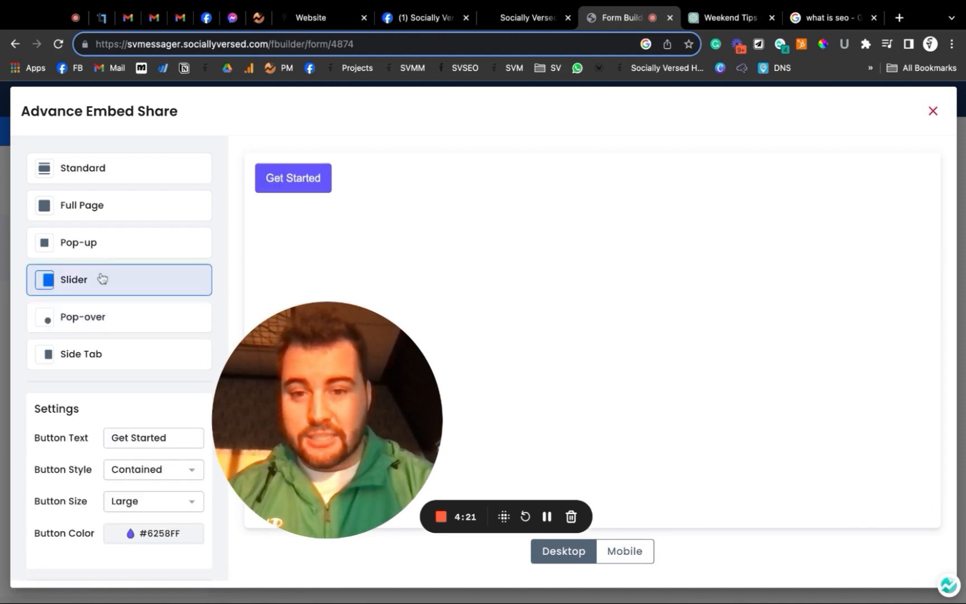
{"action": "left_click", "coordinate": [284, 179]}
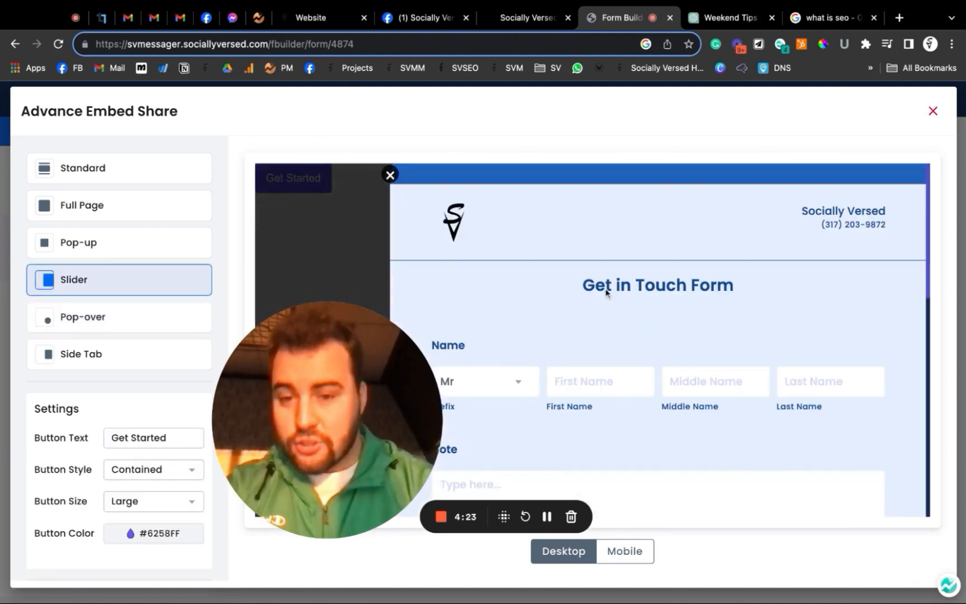
- Close the embed preview, and revisit the form in the builder and its Form Settings
{"action": "left_click", "coordinate": [932, 111]}
{"action": "left_click_drag", "start_coordinate": [356, 423], "coordinate": [837, 451]}
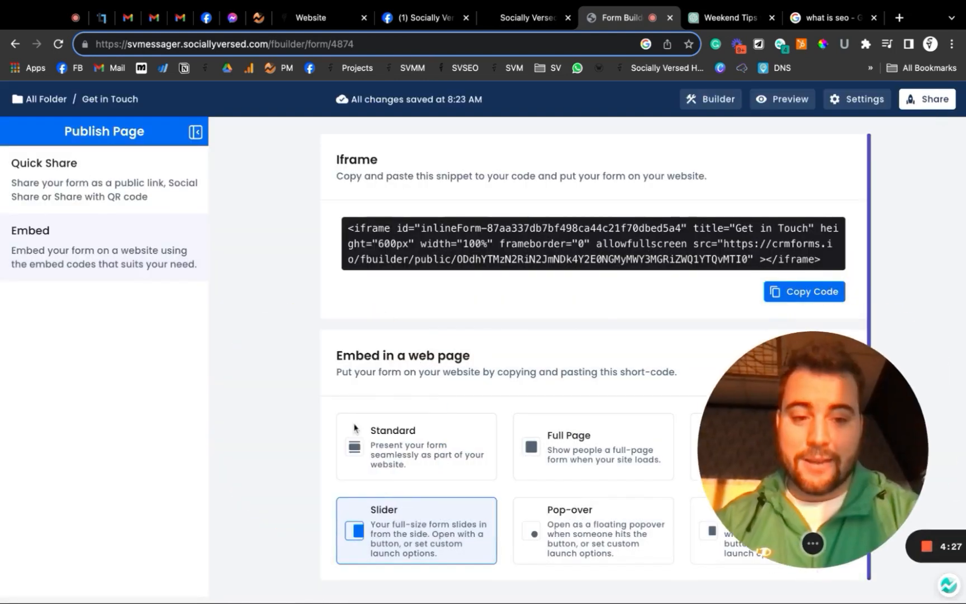
{"action": "left_click", "coordinate": [725, 100]}
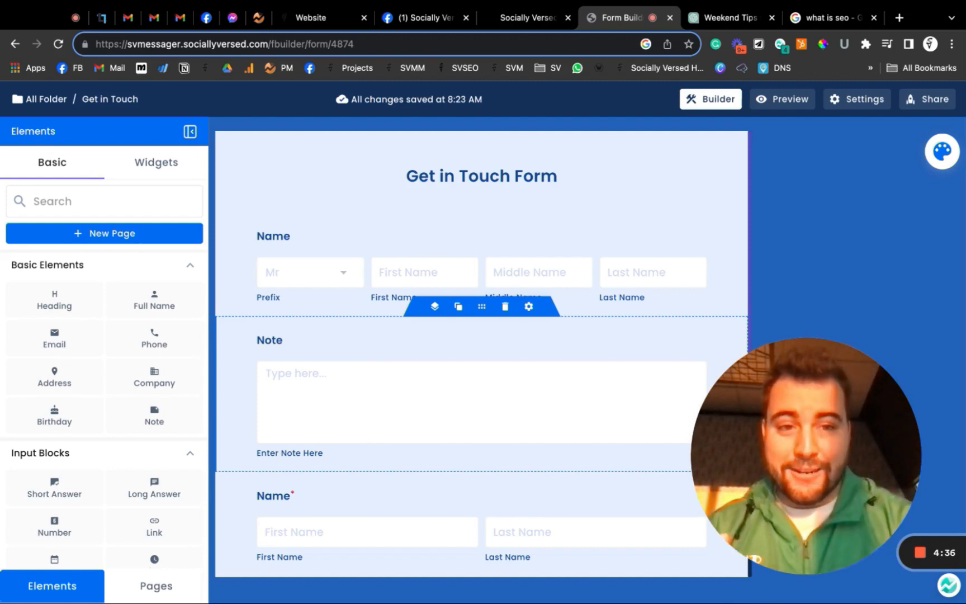
{"action": "left_click", "coordinate": [849, 101]}
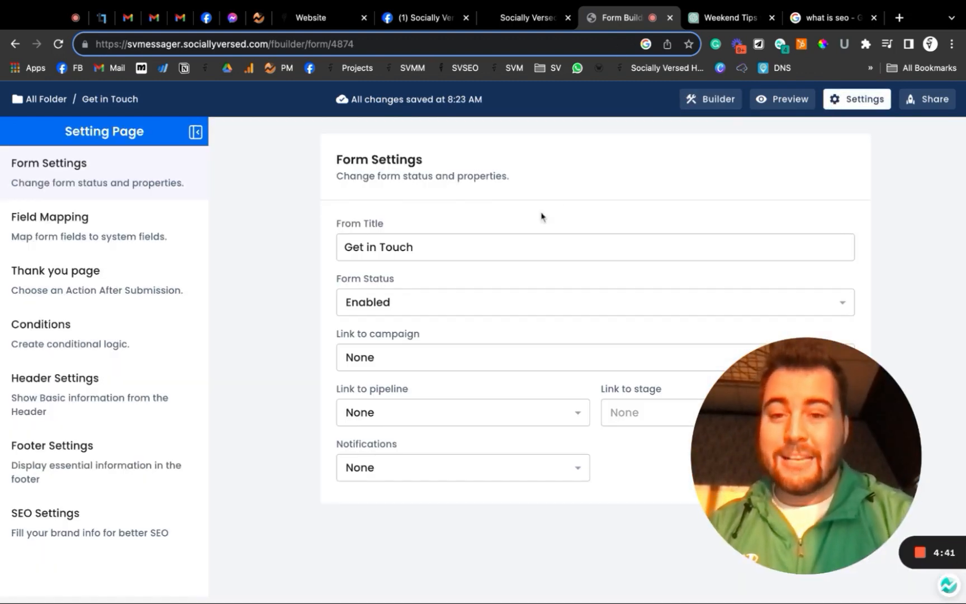